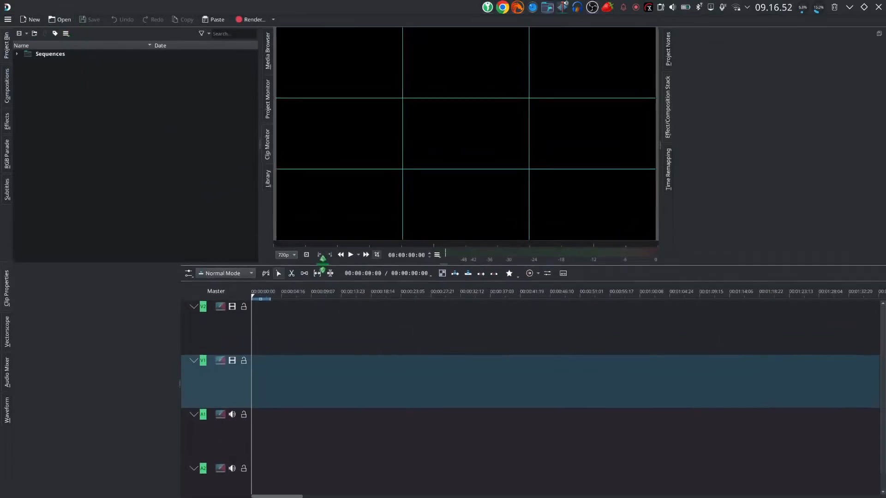
View the options for archiving the project, leaving the project unarchived
click(8, 21)
mouse_move(22, 31)
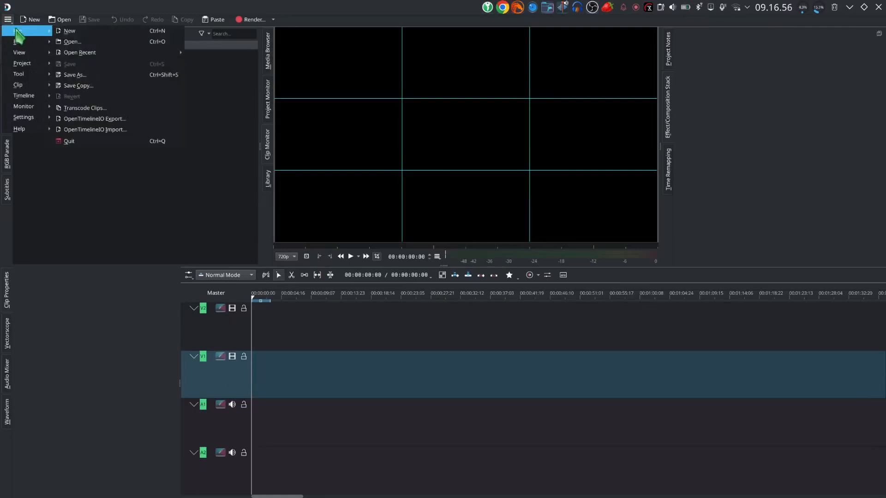
mouse_move(20, 63)
click(105, 228)
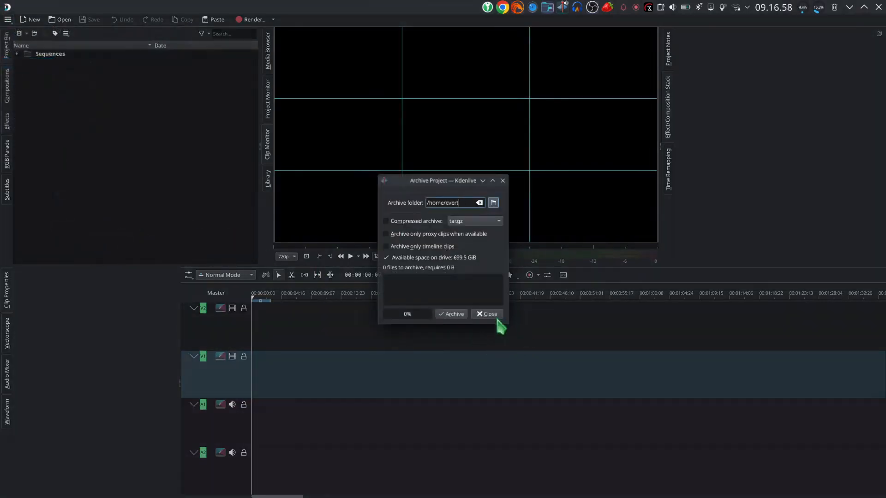
click(487, 314)
click(548, 11)
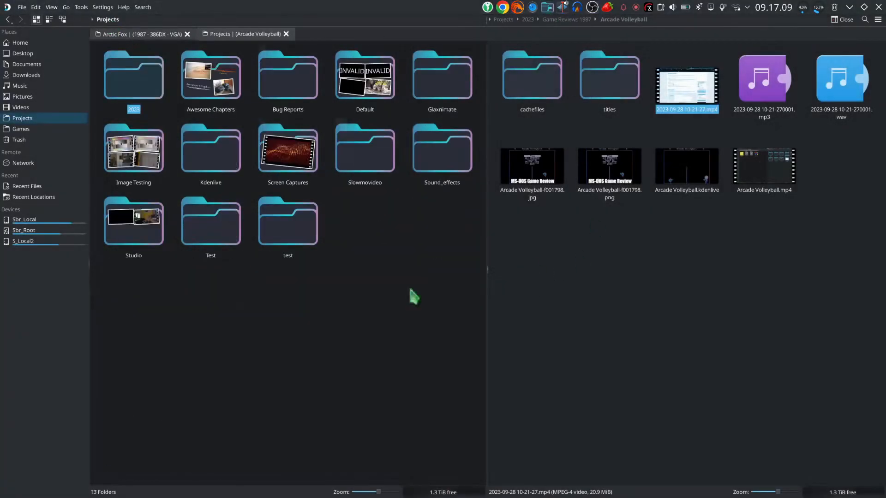
double_click(289, 146)
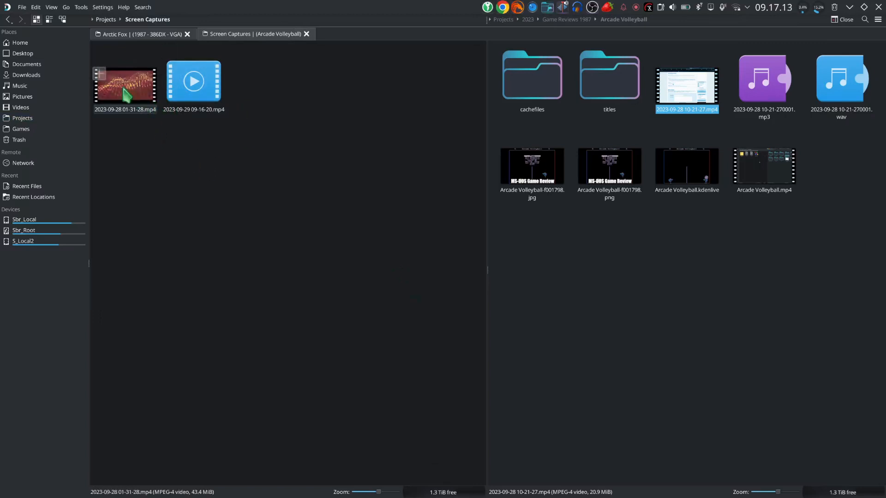
drag(126, 93, 99, 113)
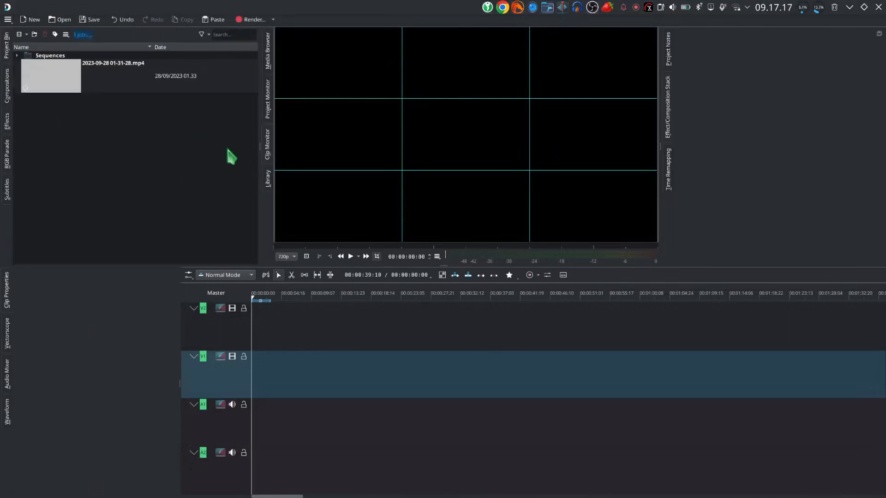
click(210, 255)
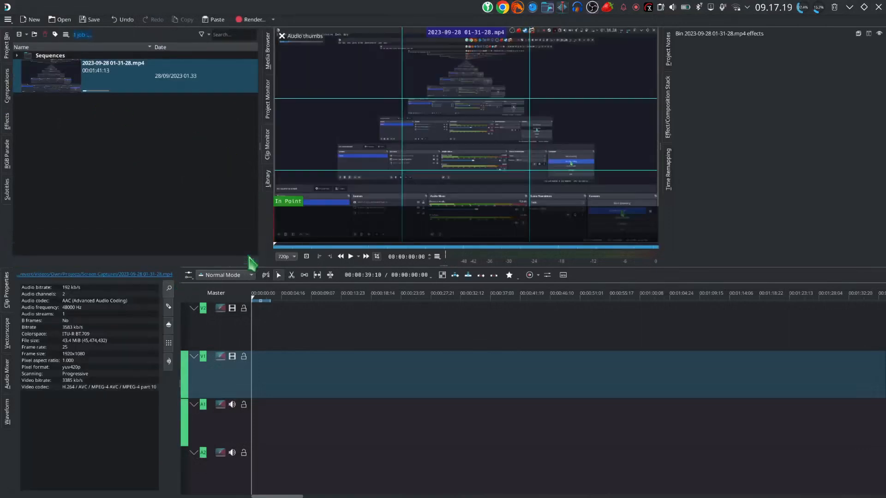
Preview the imported clip in the monitor, scrubbing ahead to about 34 seconds to find where the car footage starts
click(411, 136)
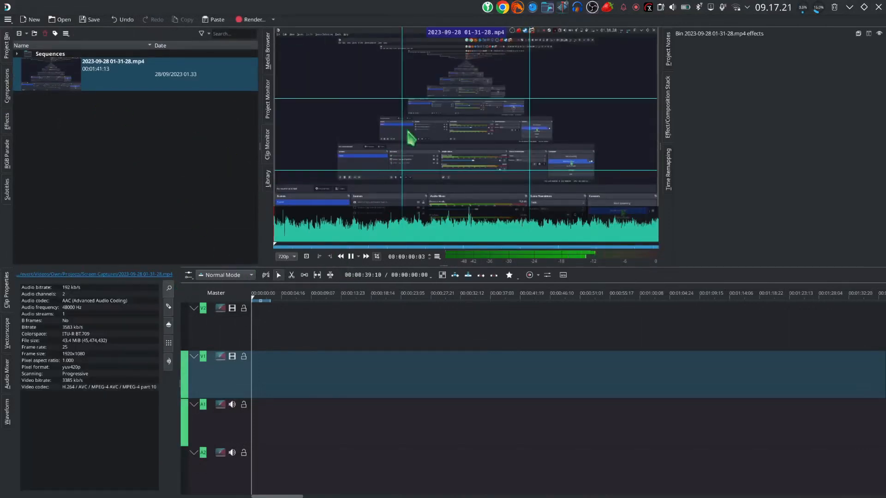
drag(297, 229, 402, 235)
click(489, 167)
click(493, 174)
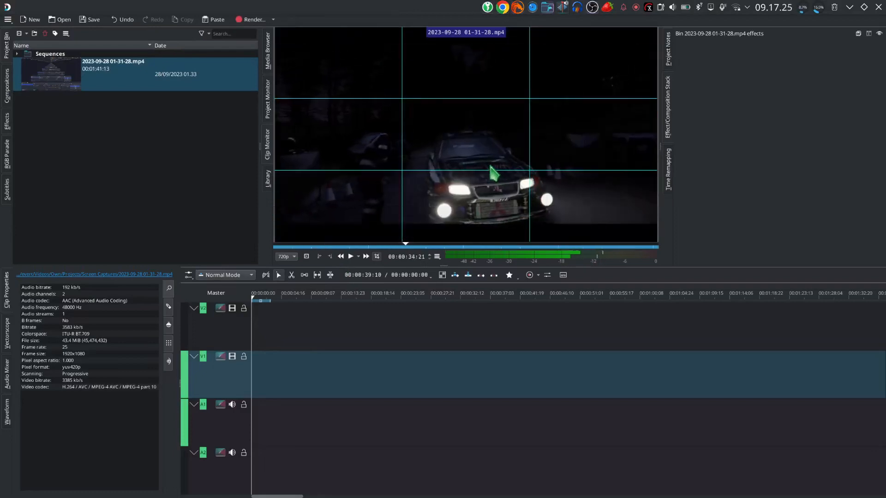
Place the screen capture at the start of tracks V1 and A1 with its unwanted opening section trimmed off
mouse_move(59, 85)
drag(59, 84, 296, 374)
click(304, 341)
drag(310, 338, 462, 357)
drag(254, 379, 277, 387)
Trim the timeline clip's end to about 00:00:57:12 and add a fade-out to its ending
drag(470, 317, 622, 337)
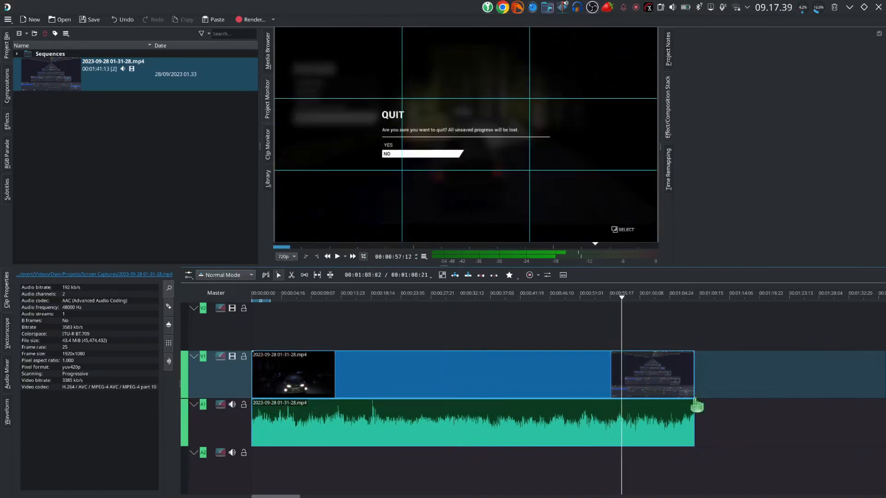
drag(700, 374, 607, 408)
drag(621, 353, 594, 355)
Play back the faded ending and a section near the beginning of the timeline to check the edit
drag(562, 330, 577, 337)
click(508, 135)
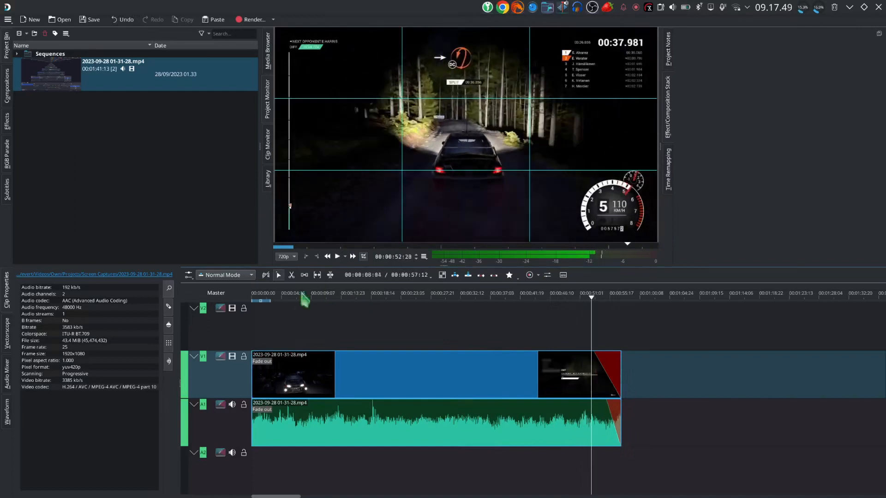
click(297, 335)
click(382, 181)
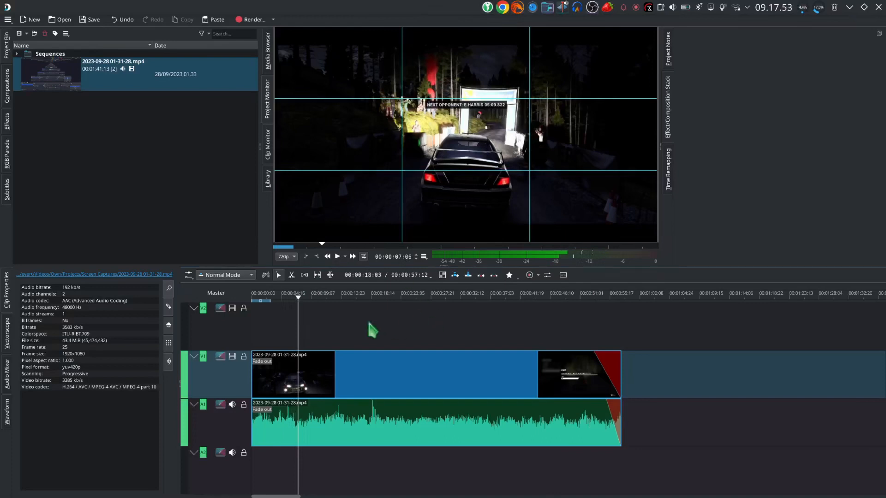
Extract the audio from the project bin clip and open the extracted file in Audacity for editing
right_click(78, 88)
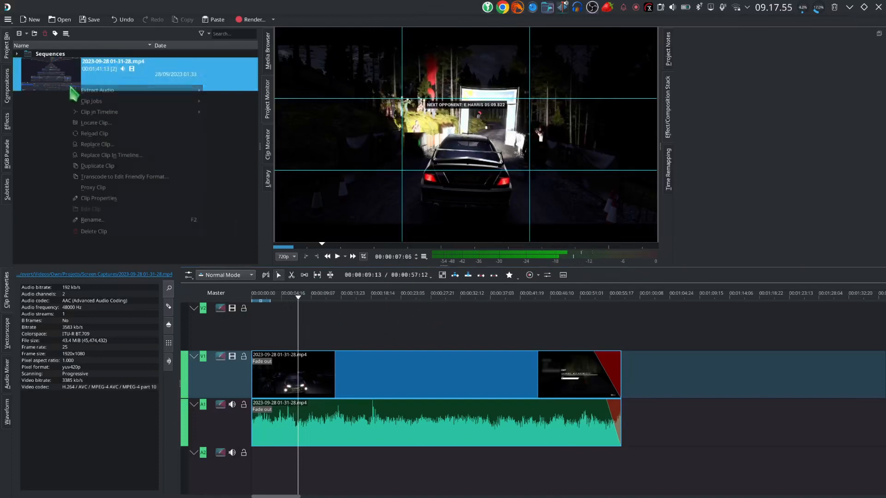
mouse_move(122, 91)
click(227, 90)
right_click(59, 104)
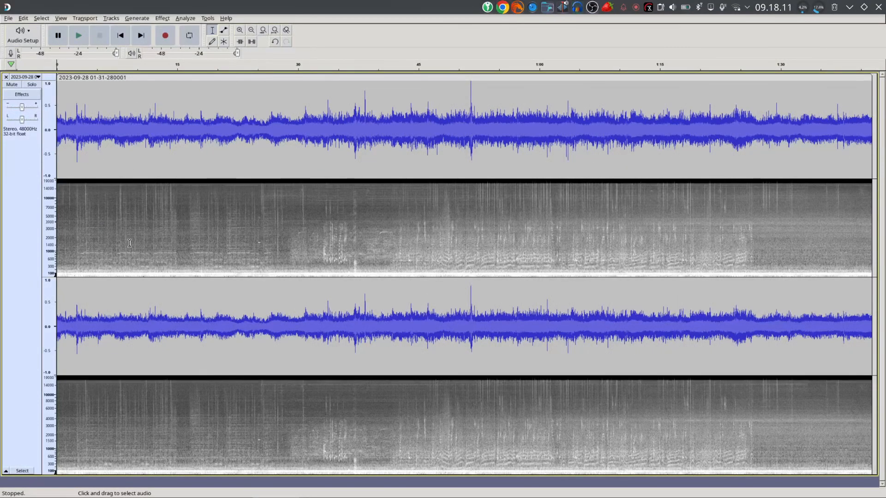
Preview the Parametric Equalizer x16 Stereo effect with its loaded filter settings and apply it to the whole track
key(ctrl+2)
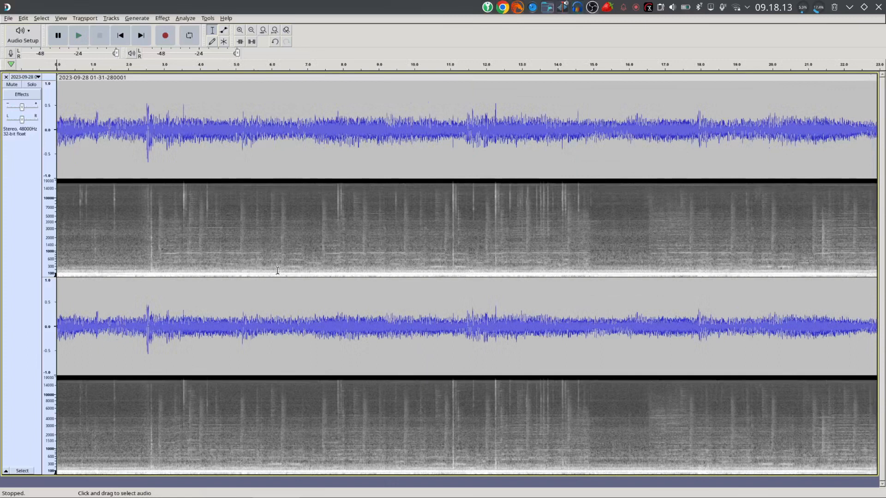
click(167, 19)
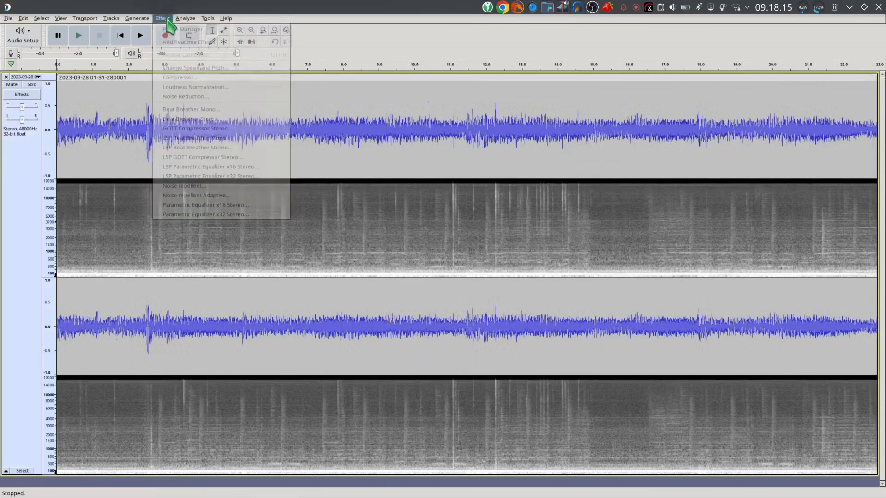
click(208, 204)
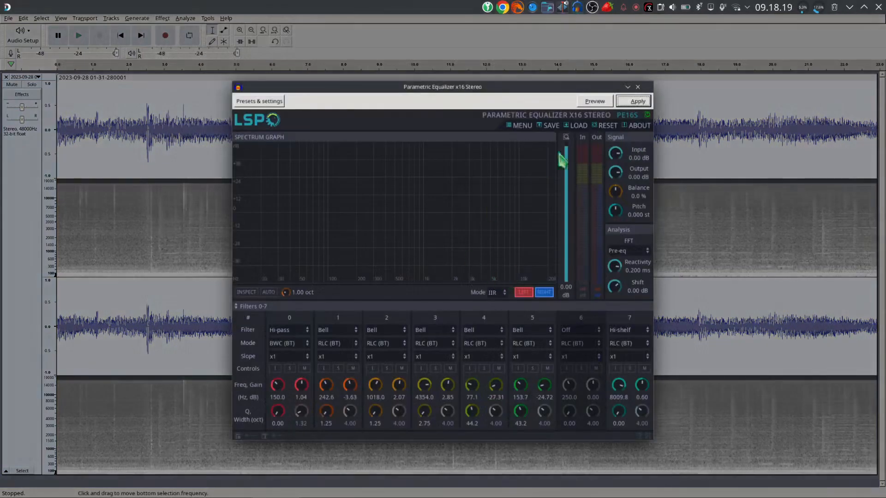
click(594, 101)
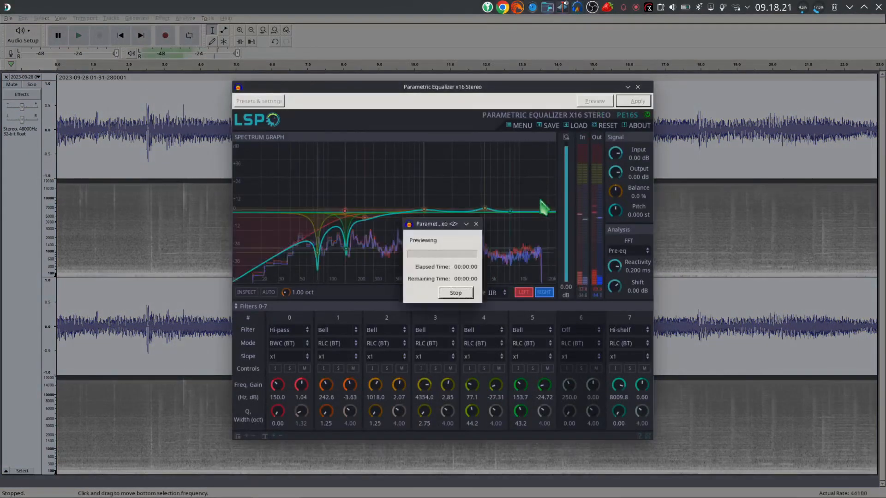
click(457, 294)
click(638, 101)
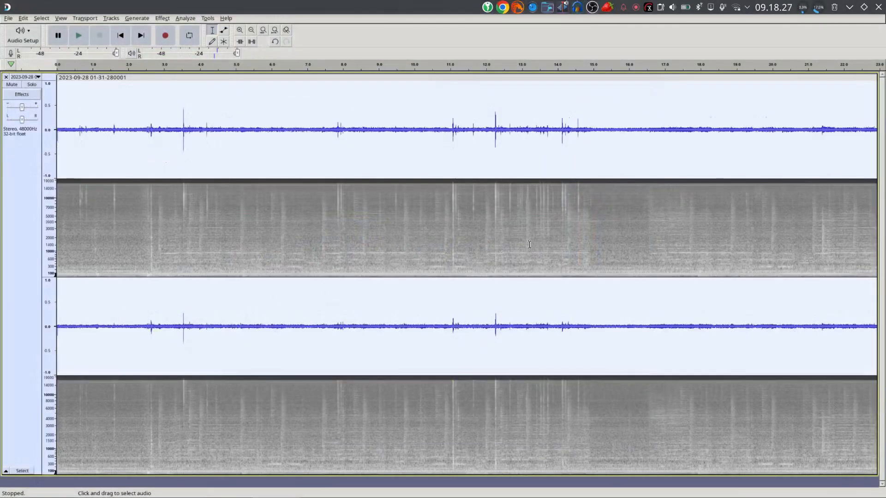
Capture a Noise Reduction profile from the quiet section between about 15.0 and 16.4 seconds
drag(642, 161, 594, 170)
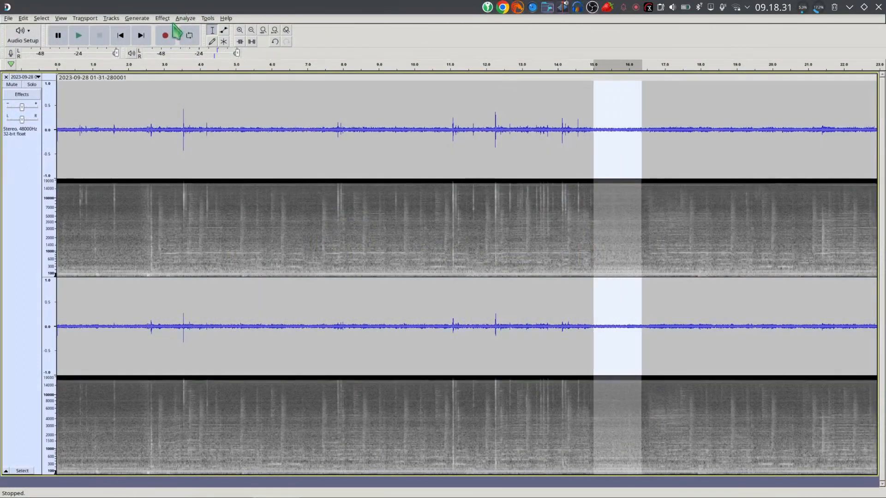
click(162, 18)
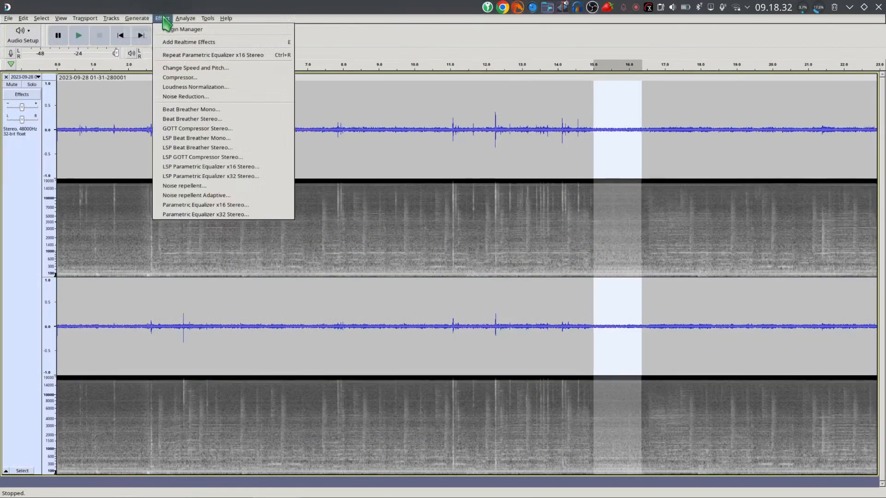
click(224, 96)
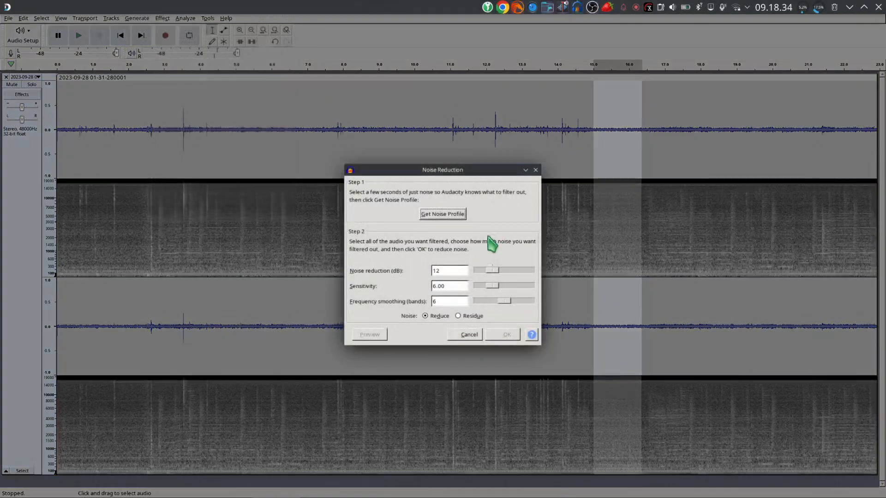
click(443, 215)
Apply Noise Reduction to the entire track with 12 dB reduction, sensitivity 6.00 and 6 frequency smoothing bands
key(ctrl+a)
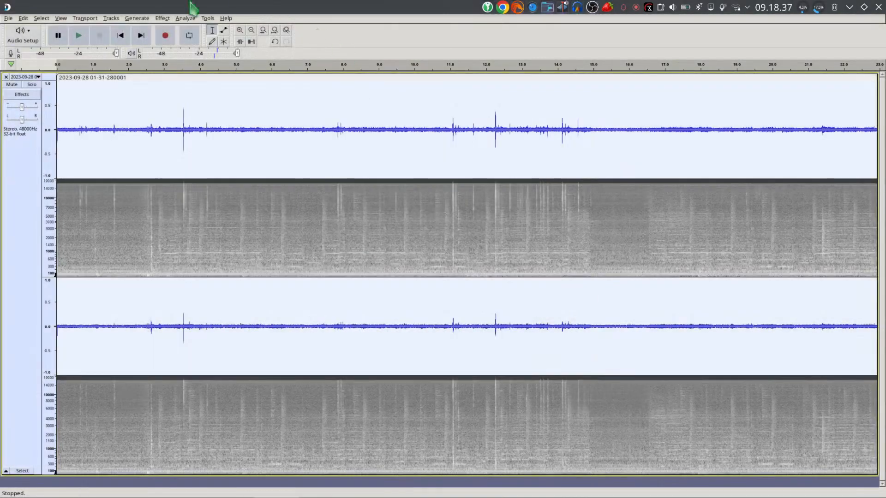
click(162, 18)
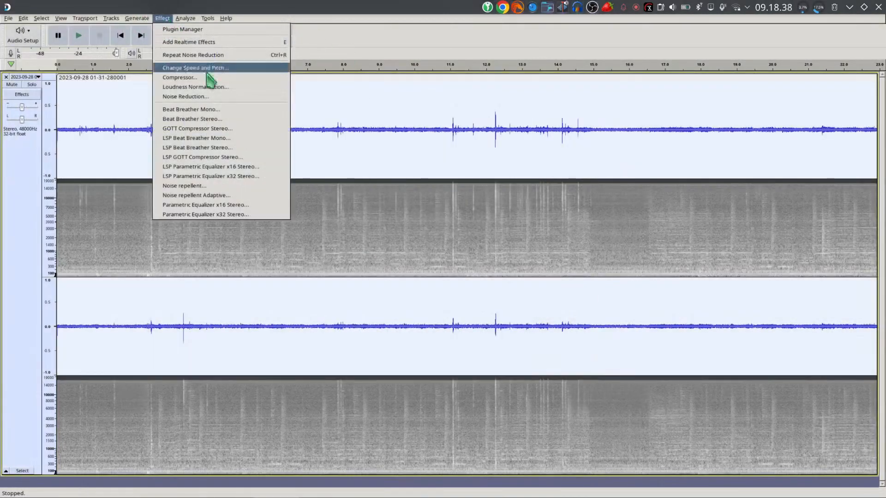
click(223, 97)
click(506, 335)
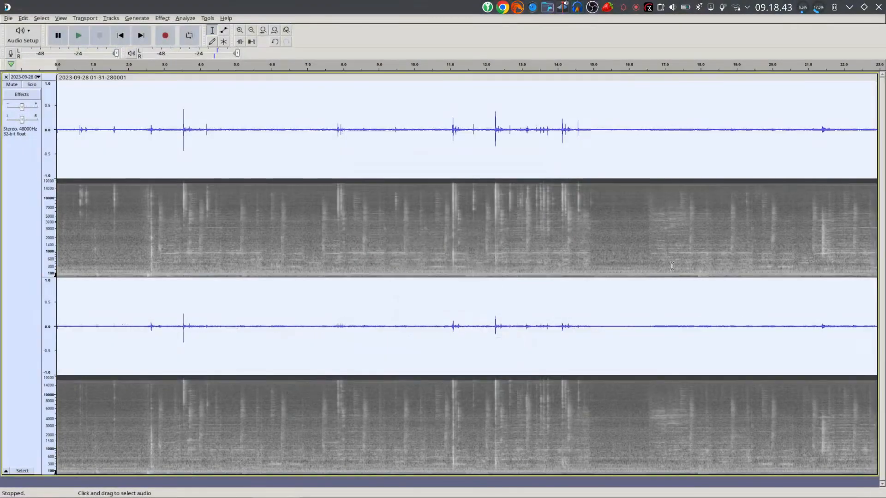
click(663, 157)
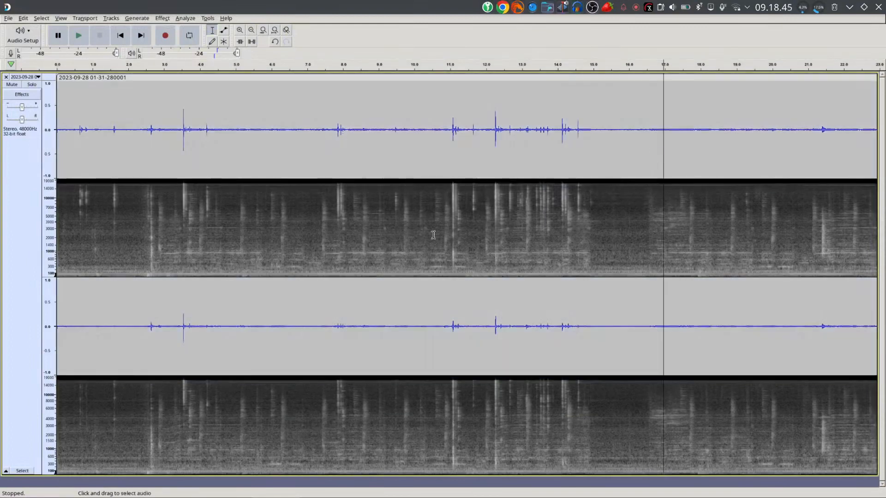
Apply the Compressor to the entire track with a -21 dB threshold, -40 dB noise floor and 1.9:1 ratio
key(ctrl+a)
key(ctrl+f)
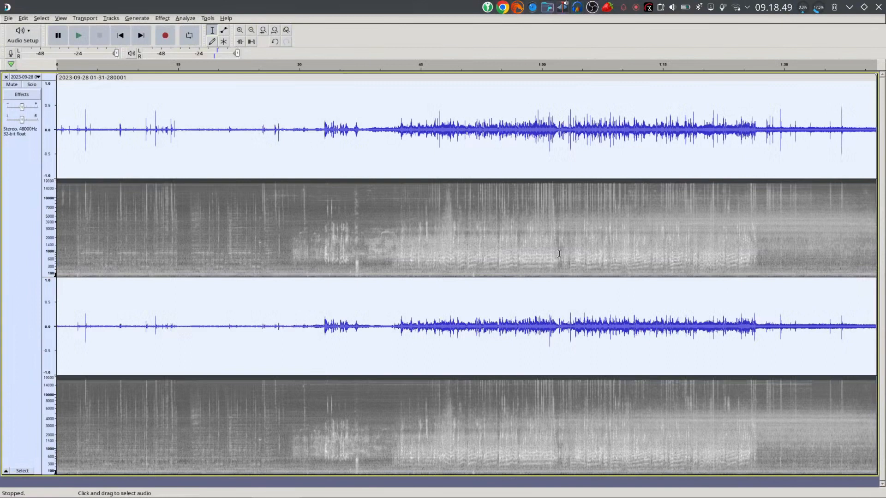
click(163, 18)
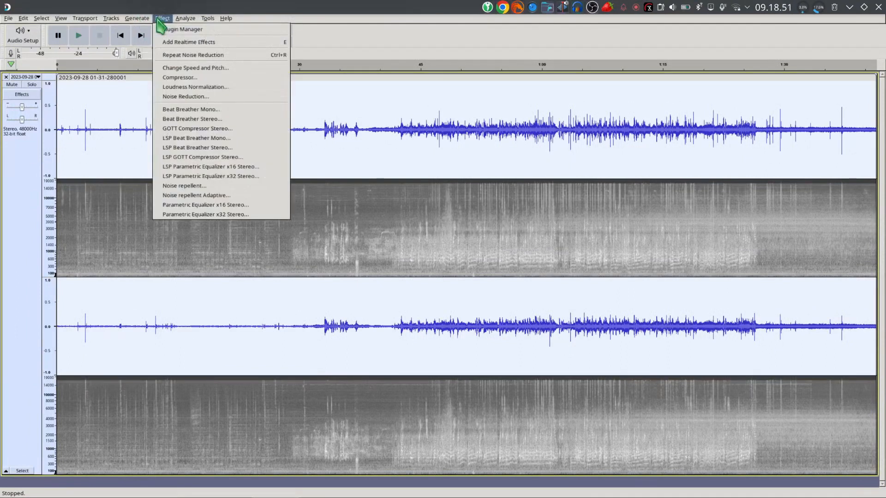
click(206, 77)
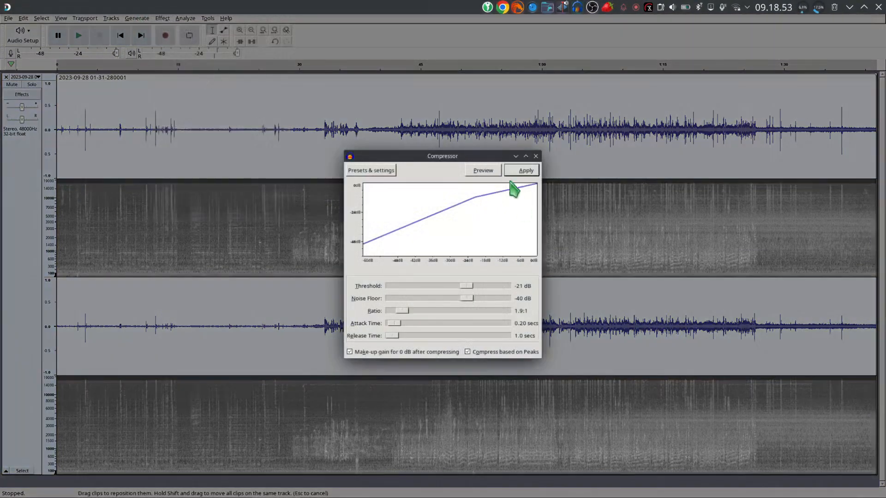
click(521, 171)
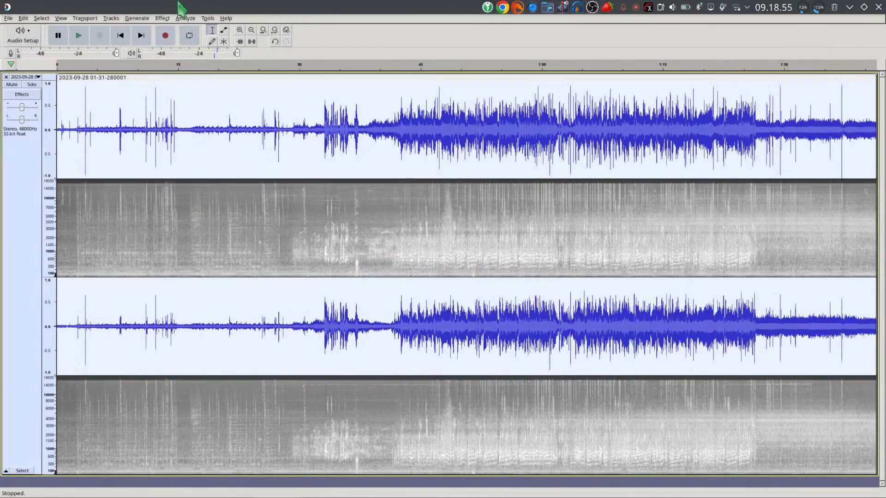
Normalize the track's perceived loudness to -21.0 LUFS, treating the stereo channels independently
click(165, 18)
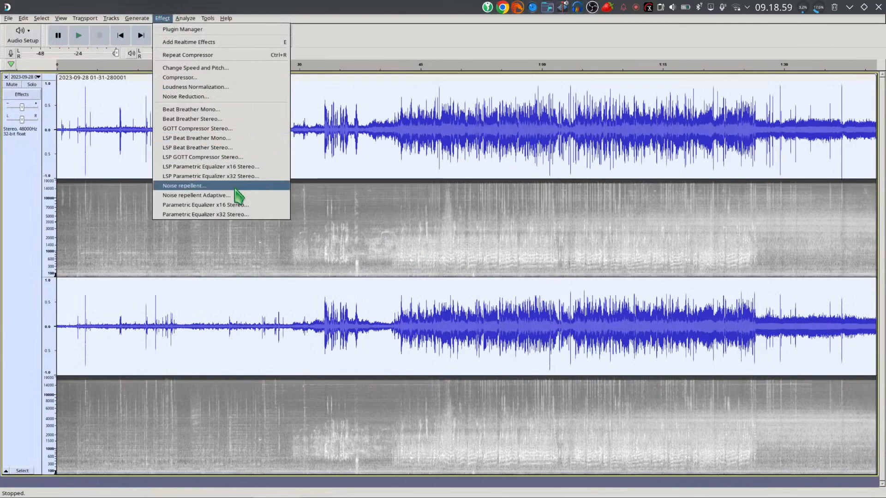
click(226, 87)
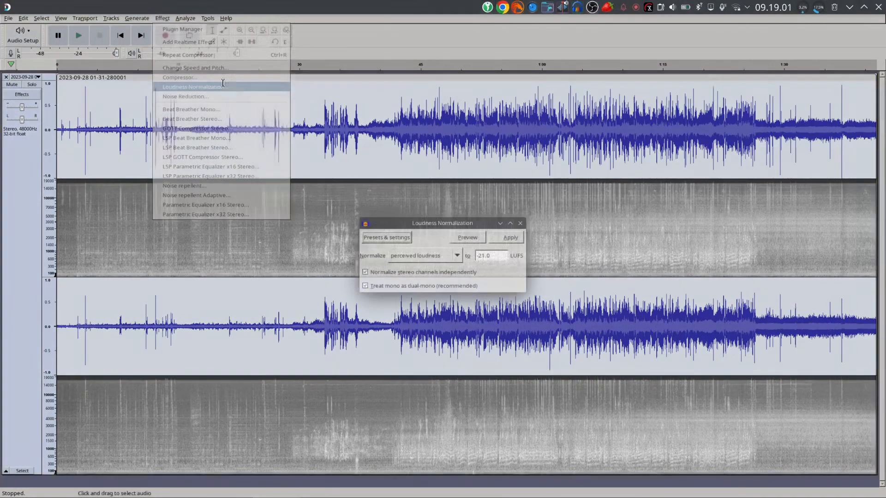
click(508, 242)
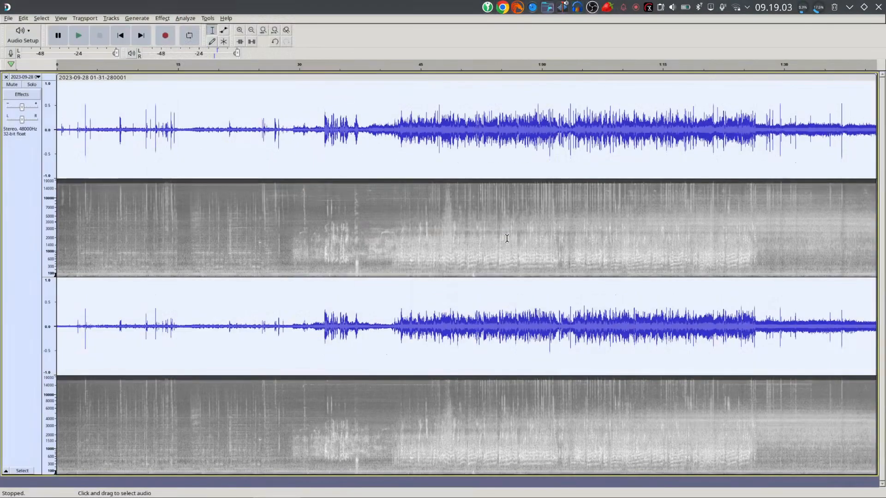
click(8, 18)
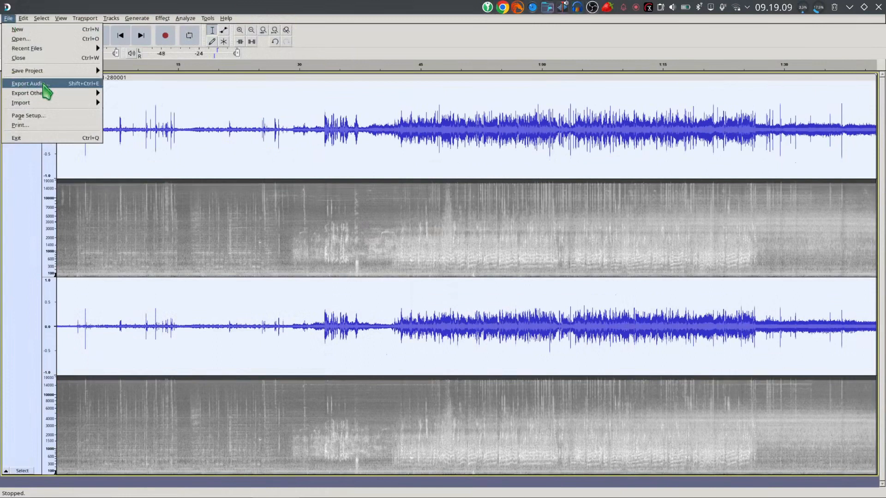
click(45, 84)
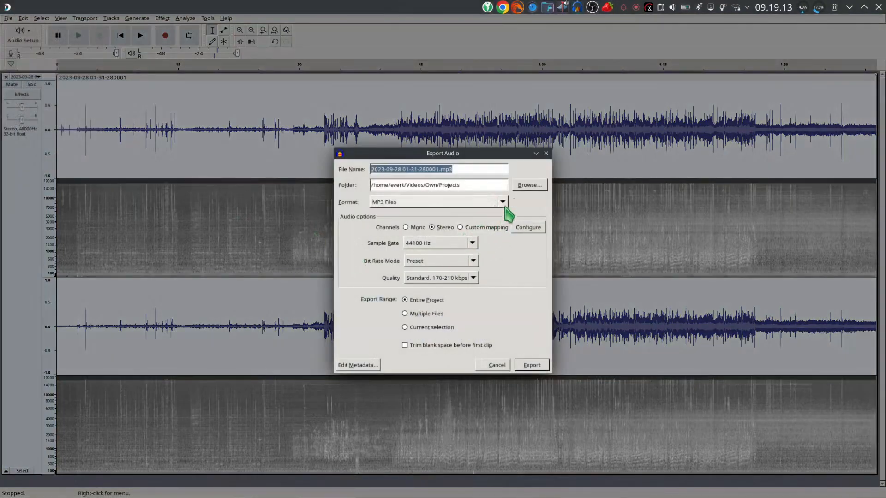
click(527, 185)
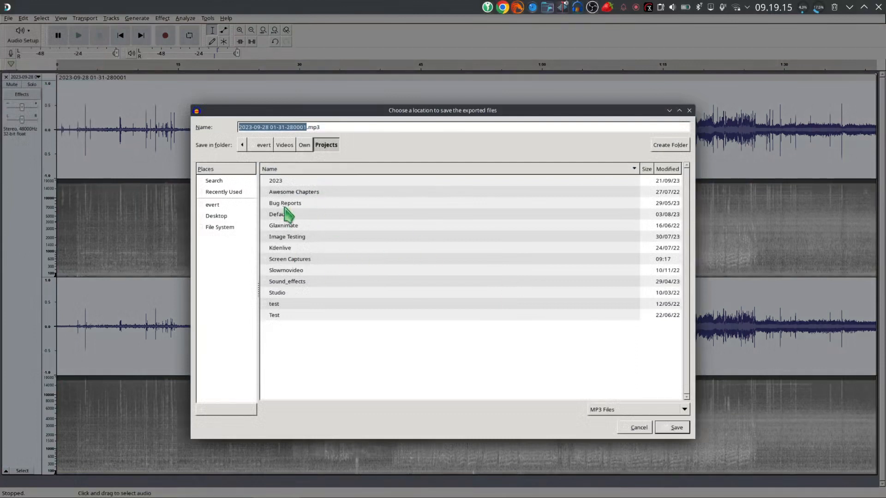
double_click(296, 258)
click(664, 429)
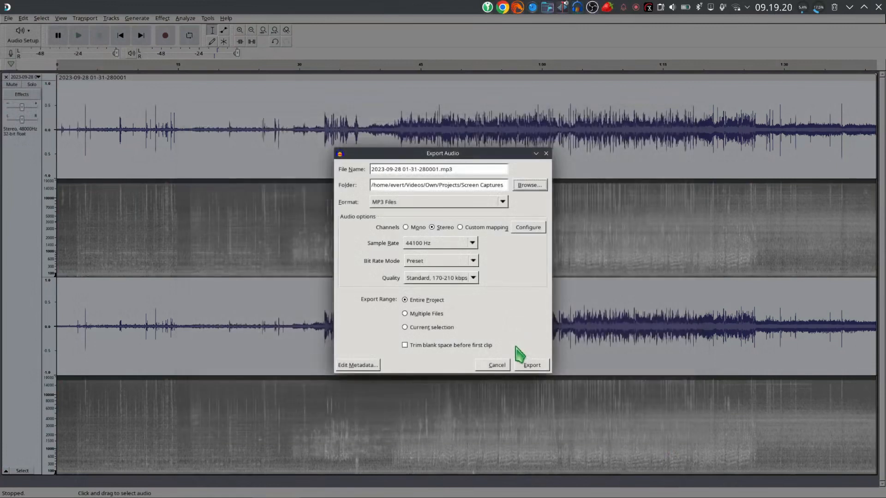
click(530, 366)
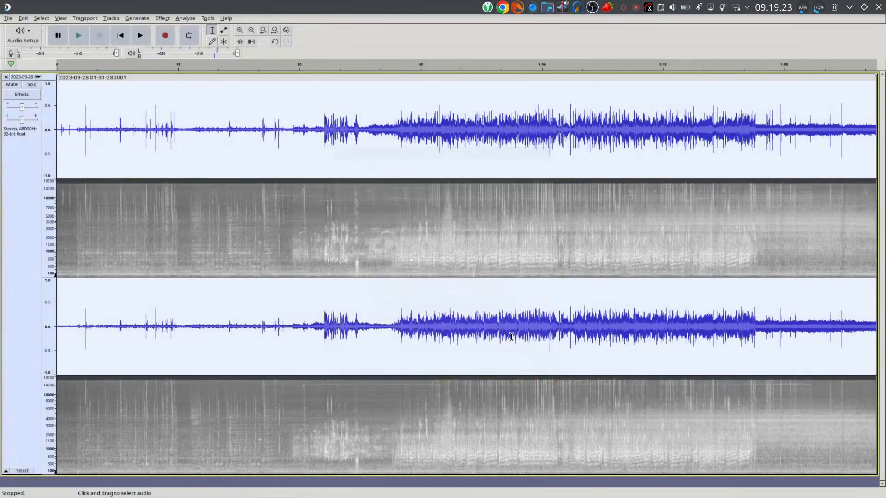
Close Audacity without saving the project and delete the extracted WAV clip from the Kdenlive project bin
click(878, 7)
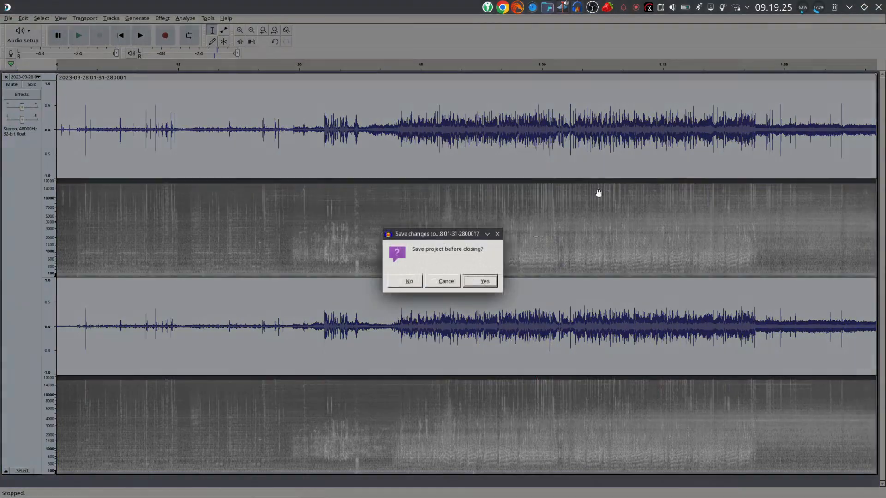
click(407, 281)
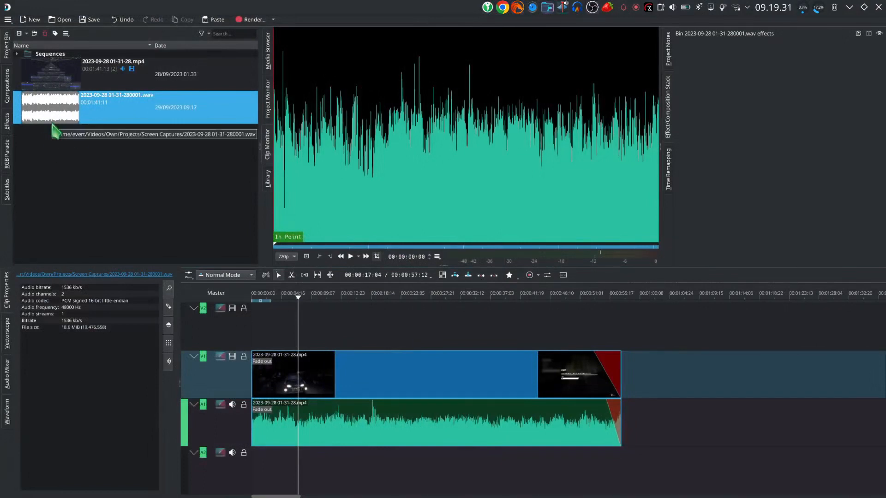
click(45, 34)
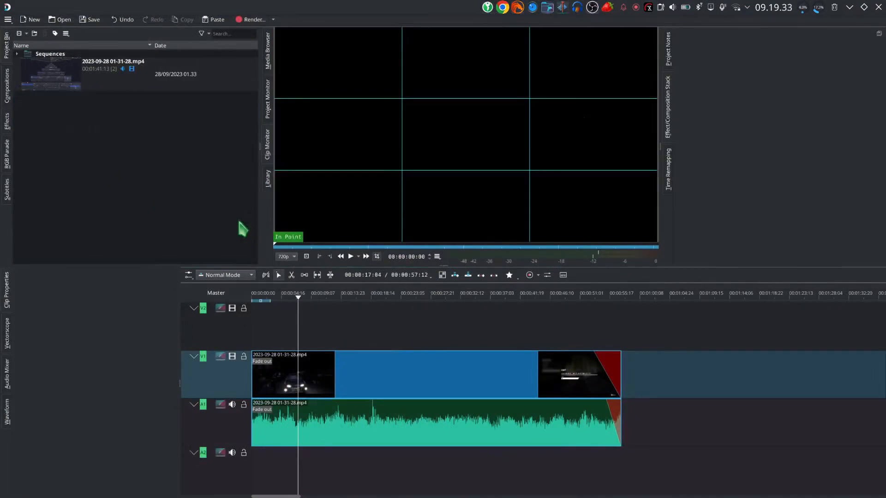
right_click(69, 89)
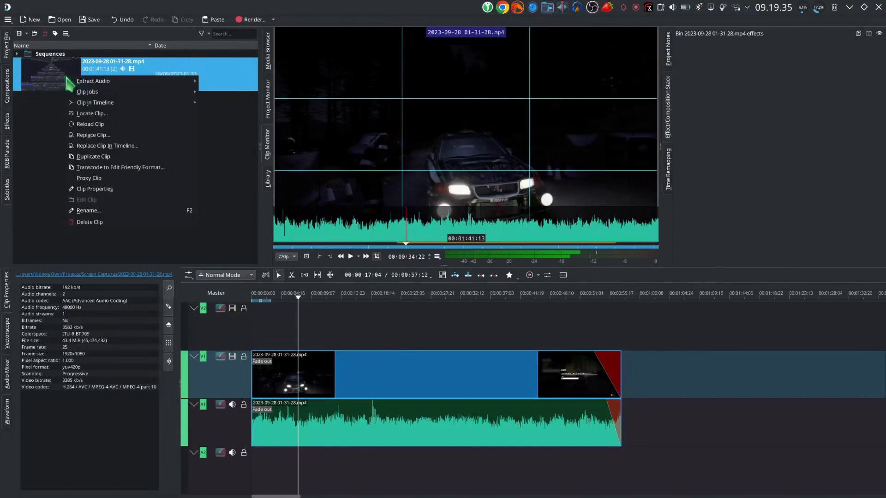
click(109, 136)
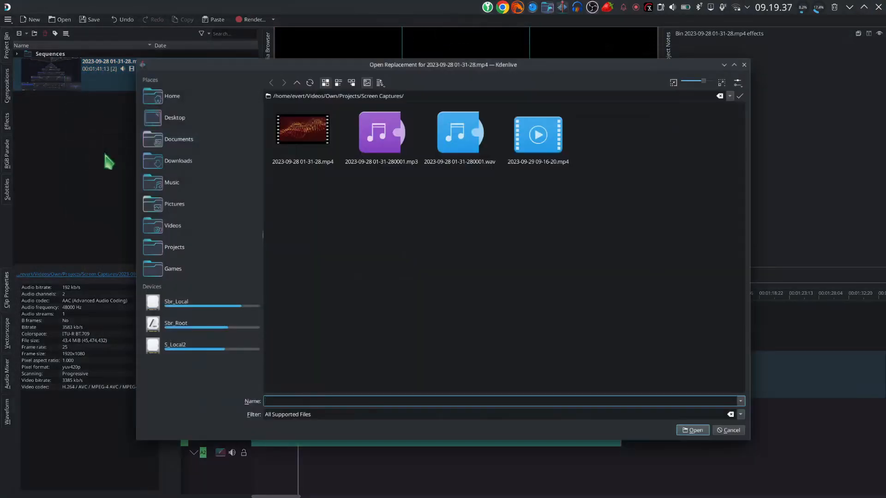
double_click(385, 152)
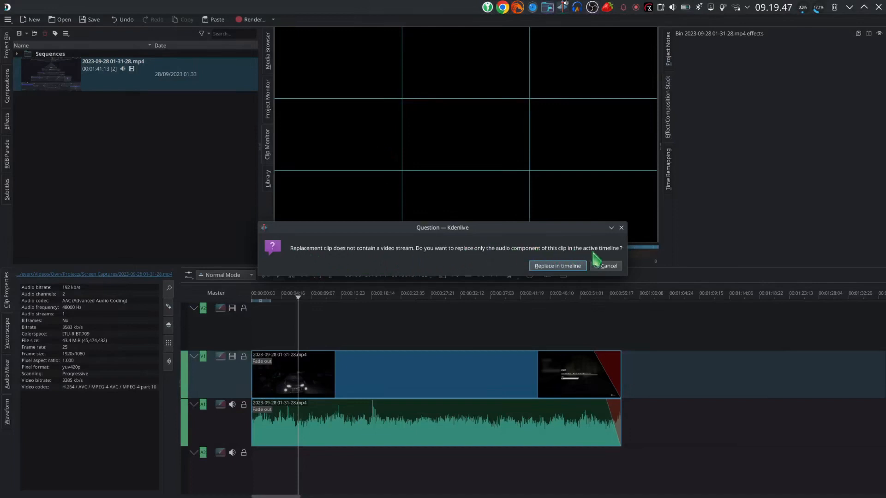
click(558, 266)
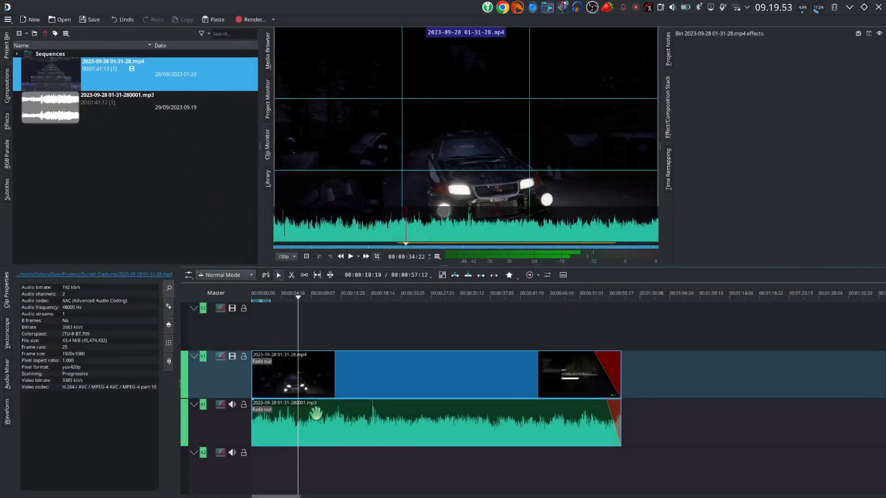
Play the timeline from its start, viewing part of it full screen, to check the replaced audio against the video
click(304, 319)
key(Home)
key(space)
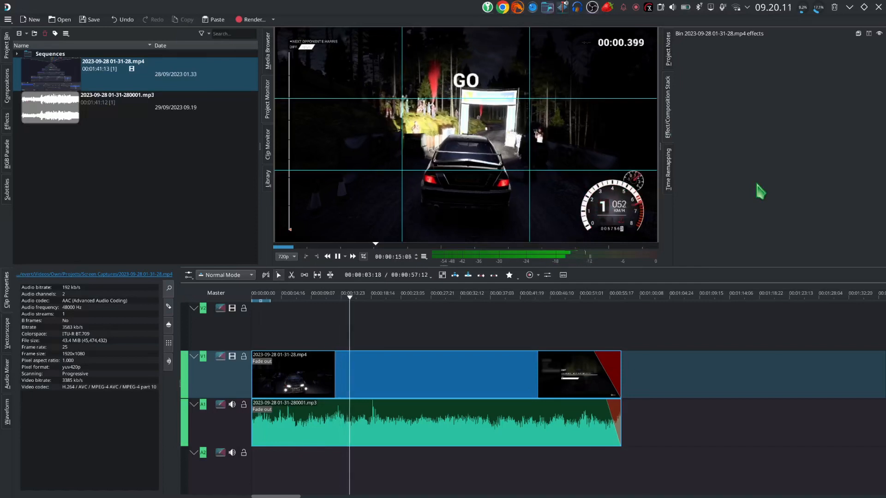
double_click(573, 133)
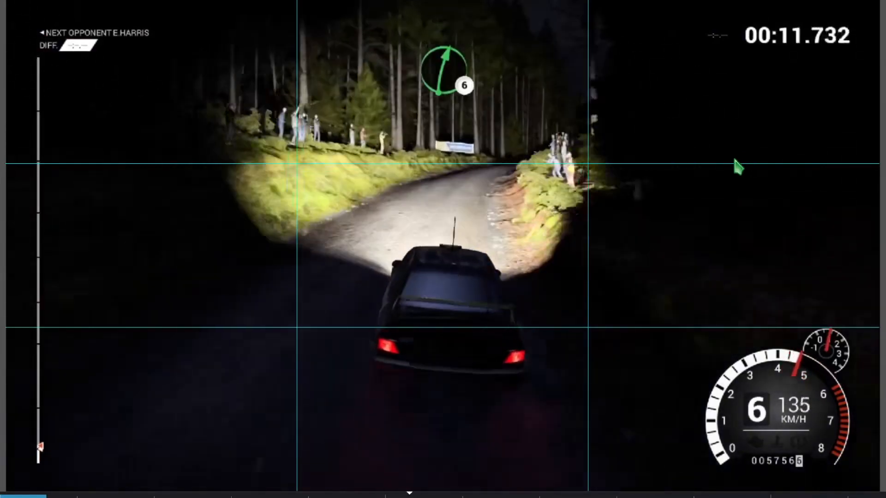
double_click(734, 159)
click(474, 150)
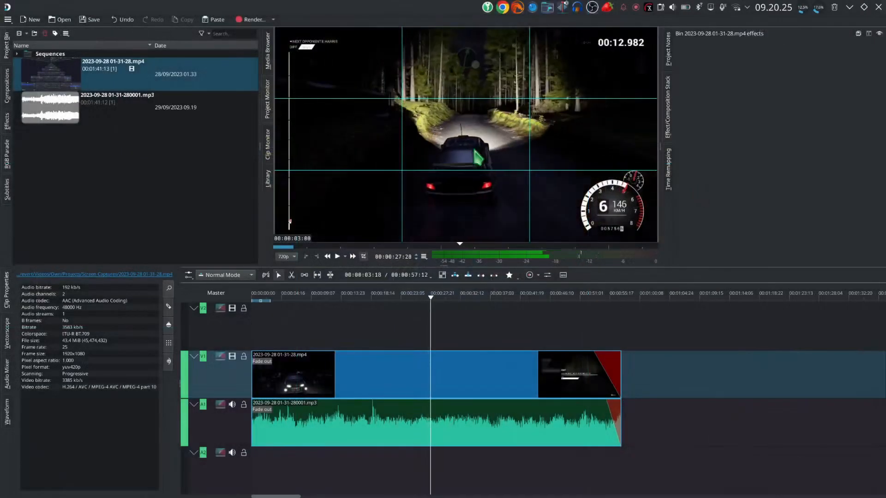